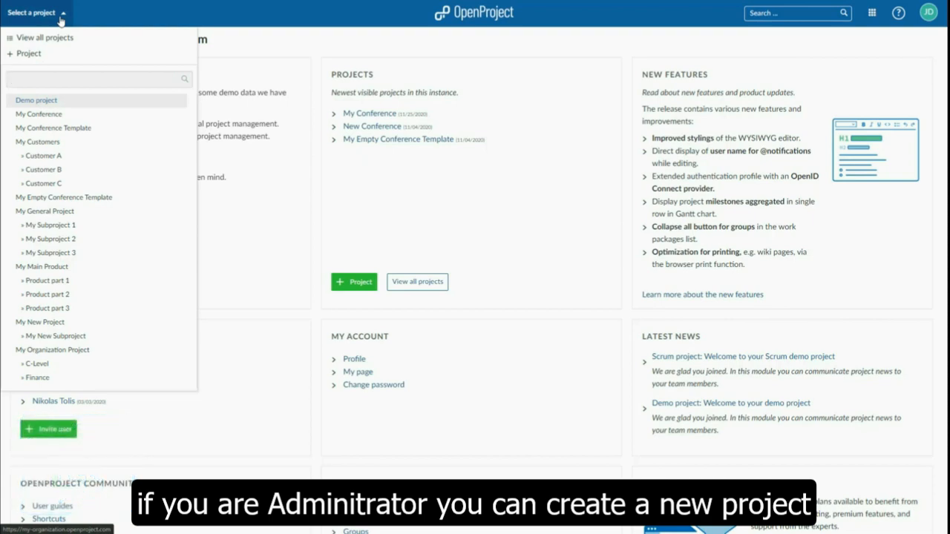
Create a new project named My First Project without using a template
left_click(86, 60)
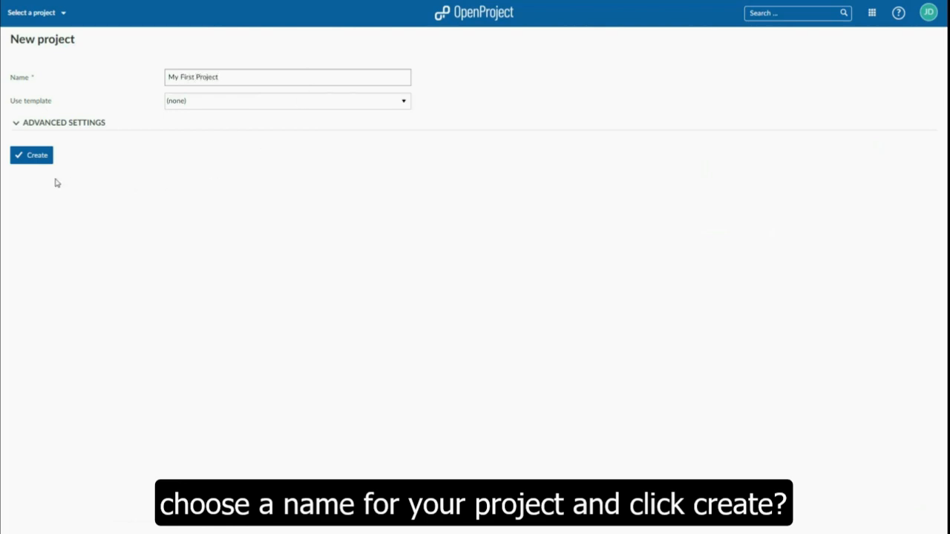
left_click(30, 157)
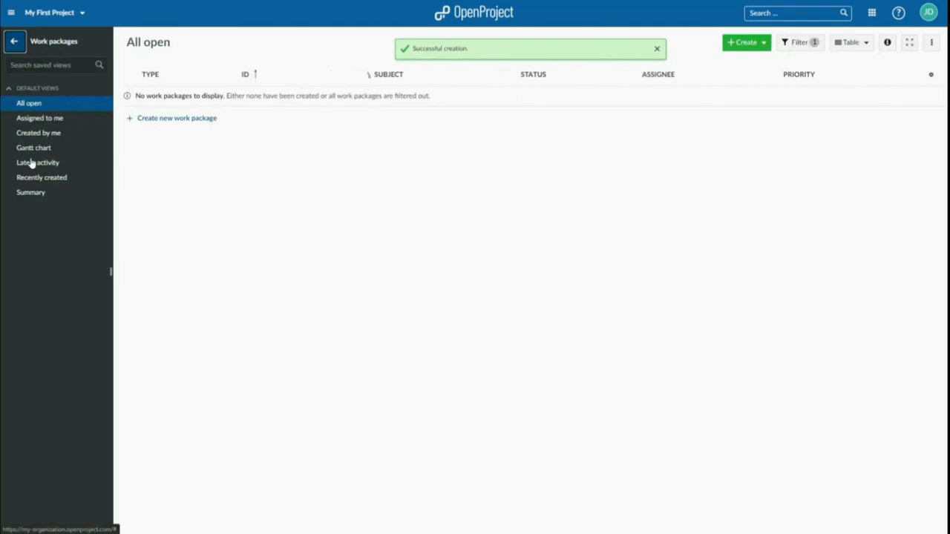
In the project's member form, select an existing user and an invitation for a new user's e-mail address
left_click(12, 47)
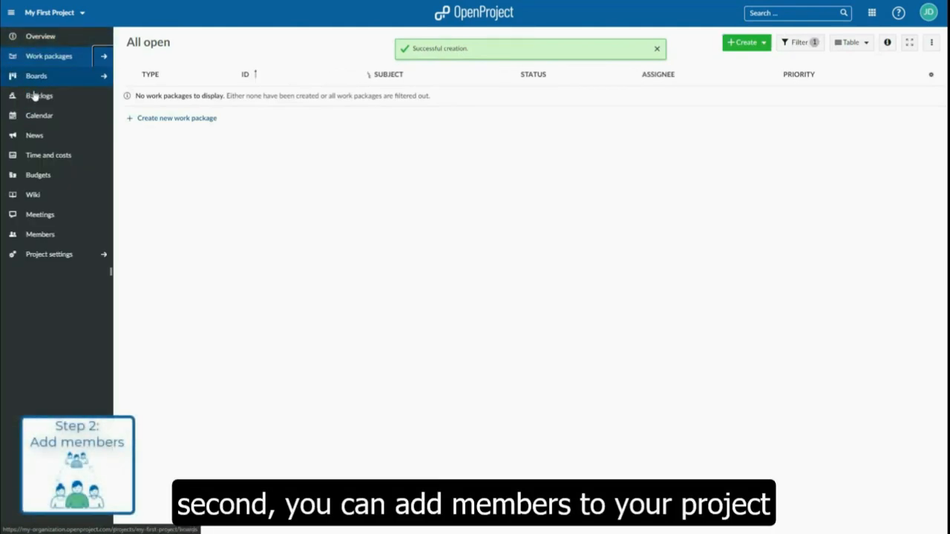
left_click(49, 237)
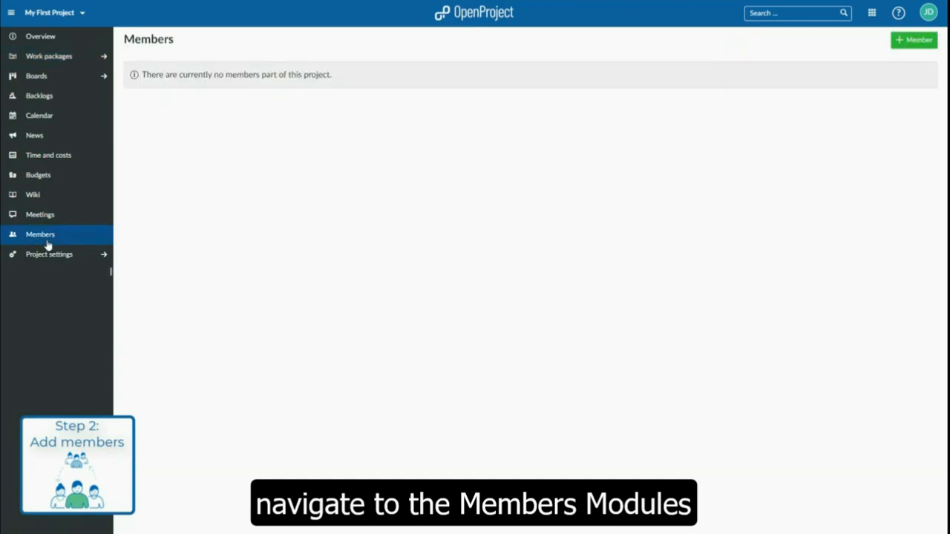
left_click(912, 43)
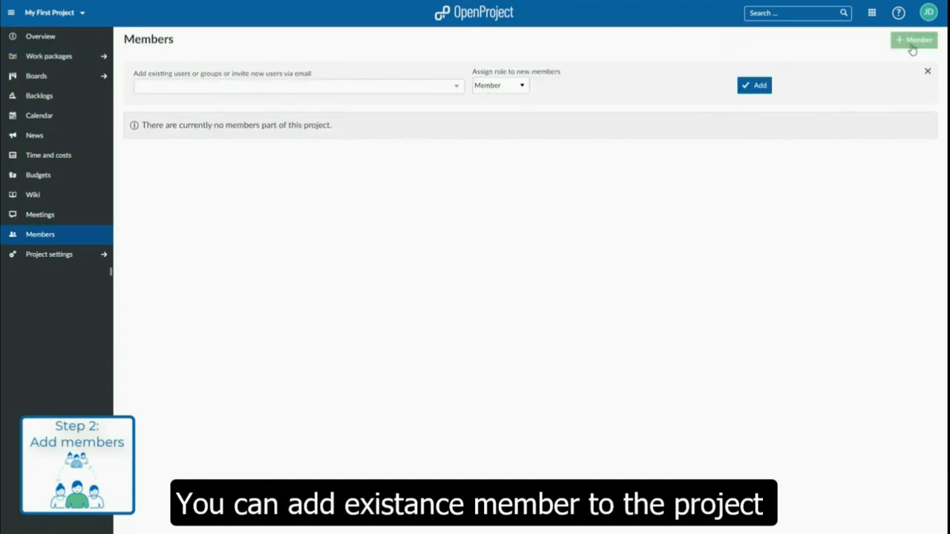
left_click(361, 89)
left_click(173, 165)
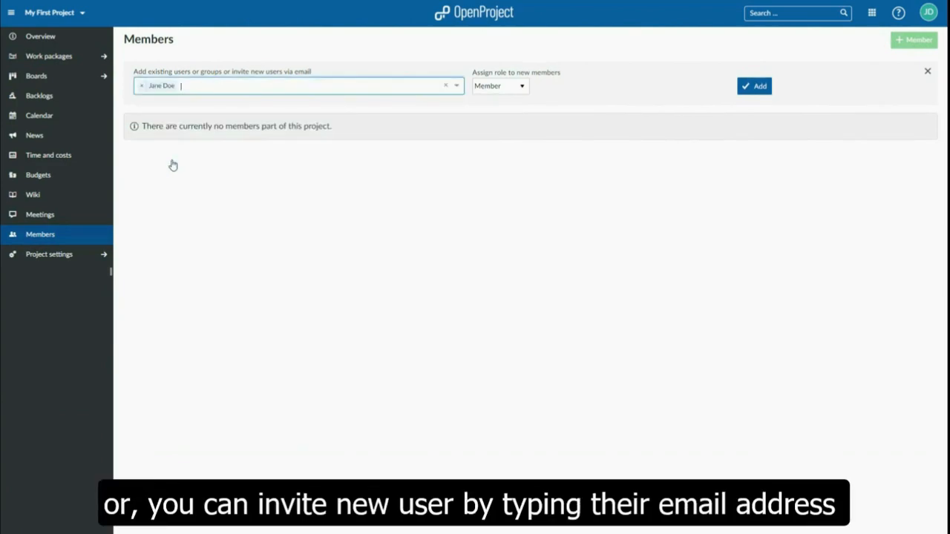
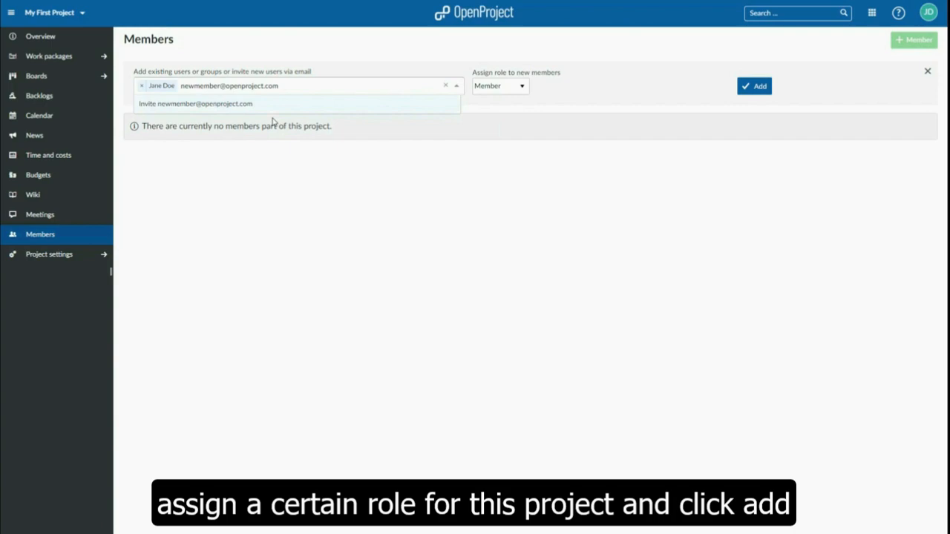
left_click(200, 108)
Assign the Project admin role to the selected users and add them to the project
left_click(502, 87)
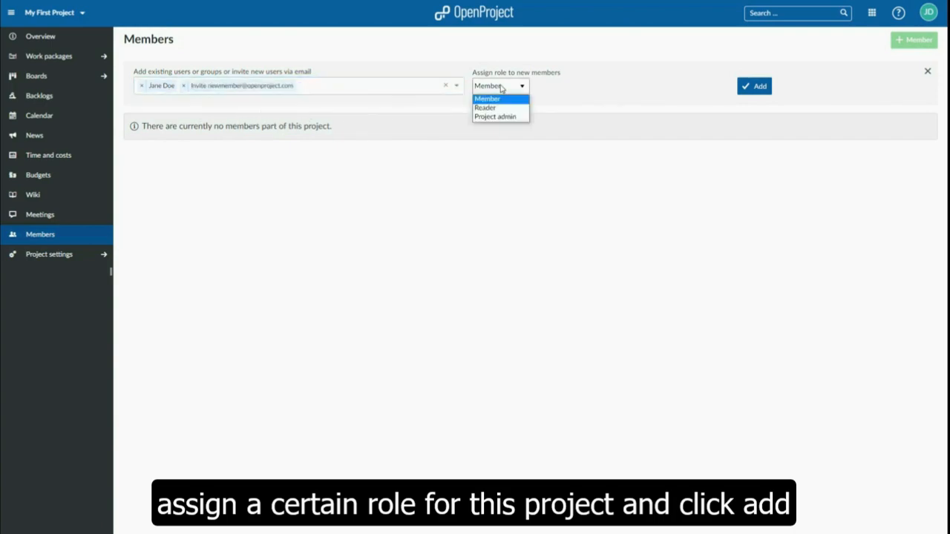
left_click(512, 118)
left_click(756, 89)
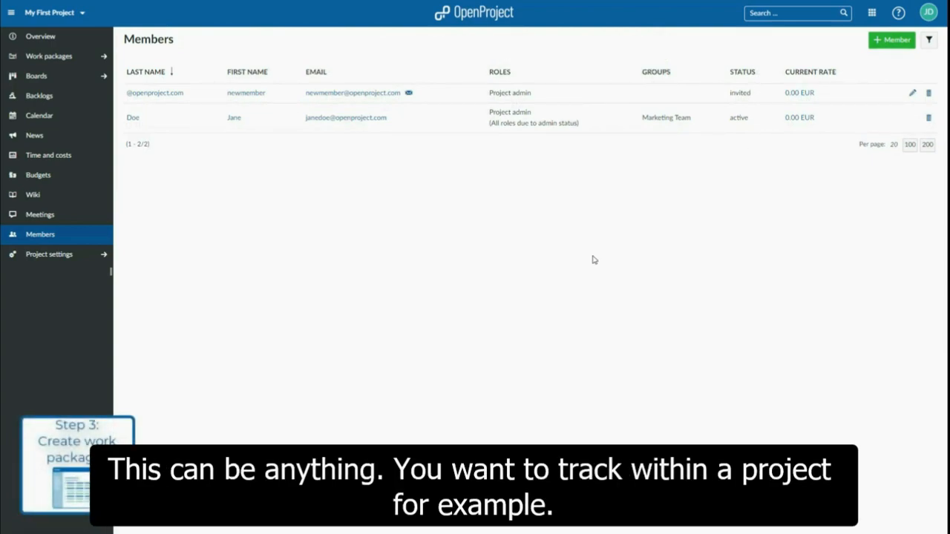
Start a new work package of type Task with the subject "My Work Package"
left_click(47, 61)
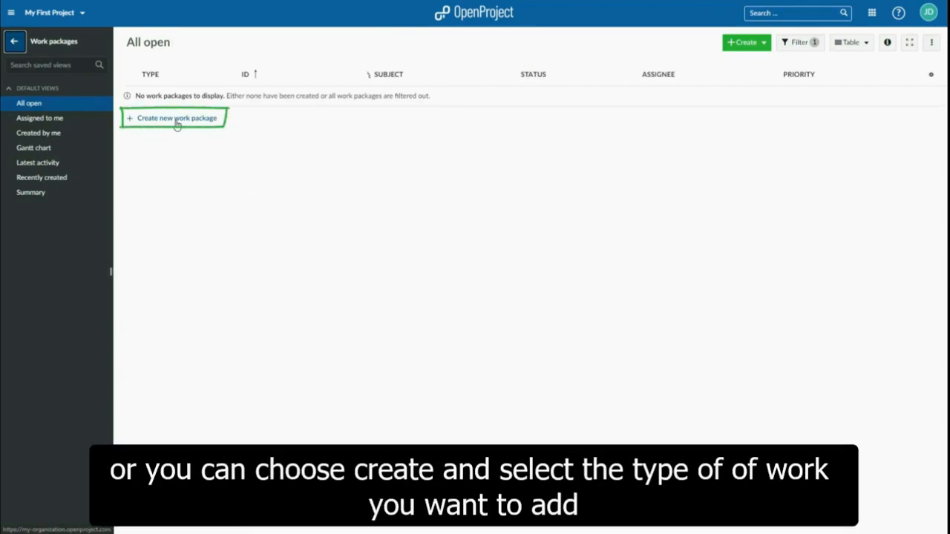
left_click(763, 44)
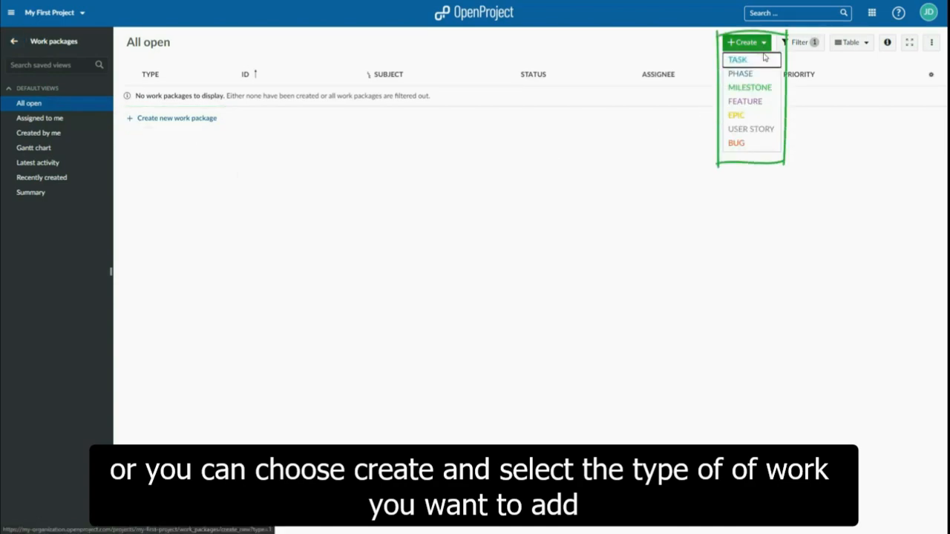
left_click(764, 61)
type("My Work Package")
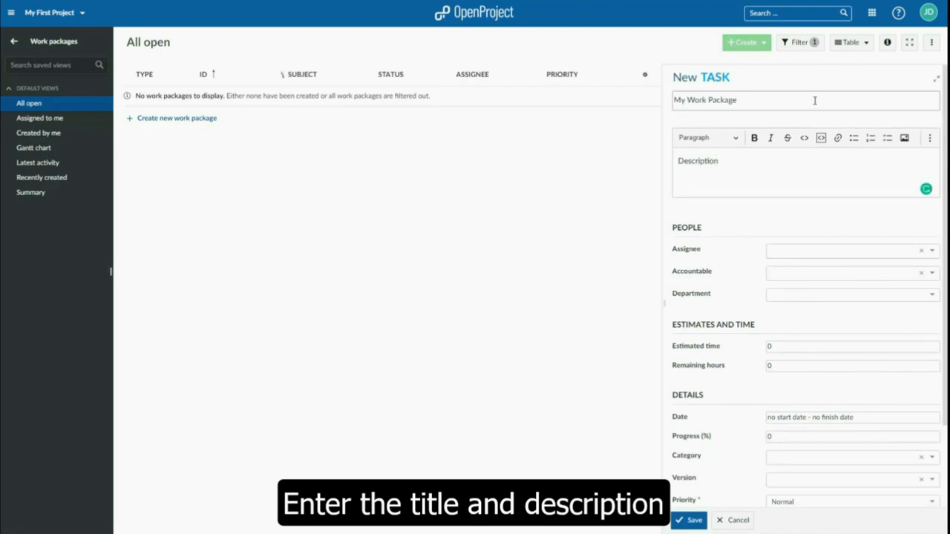
Attach OpenProject_Work_Package_Description.docx to the new task, assign the task to a team member, and save it
scroll(792, 212, "down", 3)
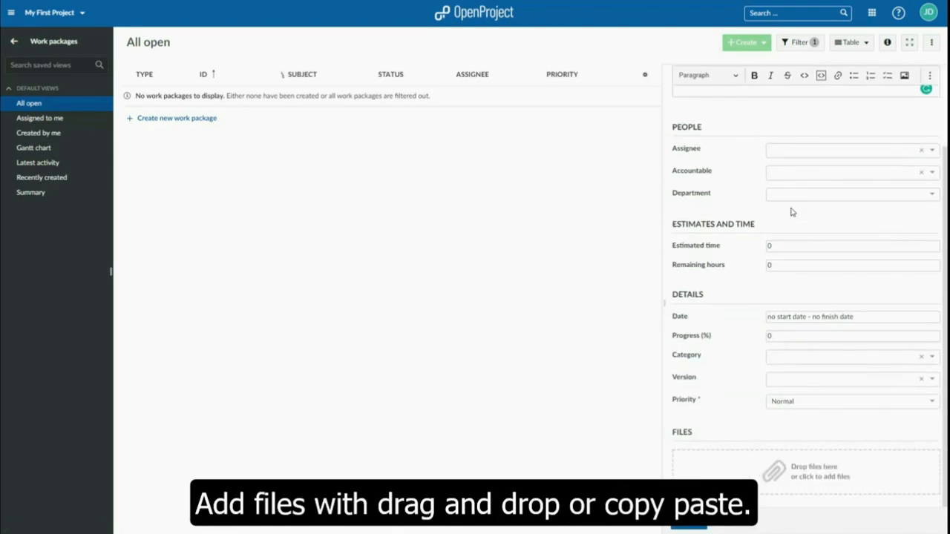
left_click_drag(490, 379, 791, 479)
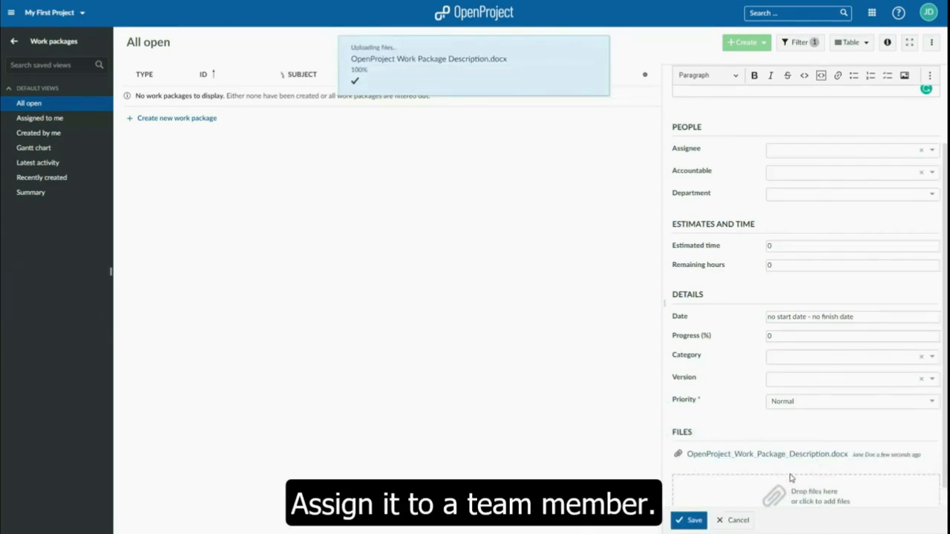
left_click(819, 156)
left_click(792, 194)
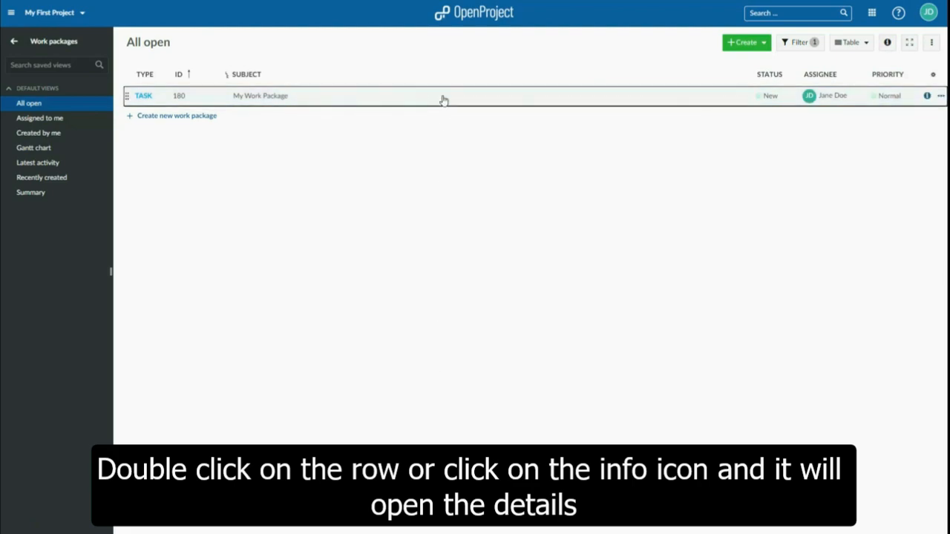
Open the details of My Work Package and post an activity comment that mentions a team member with the text "check this"
double_click(441, 100)
left_click(141, 56)
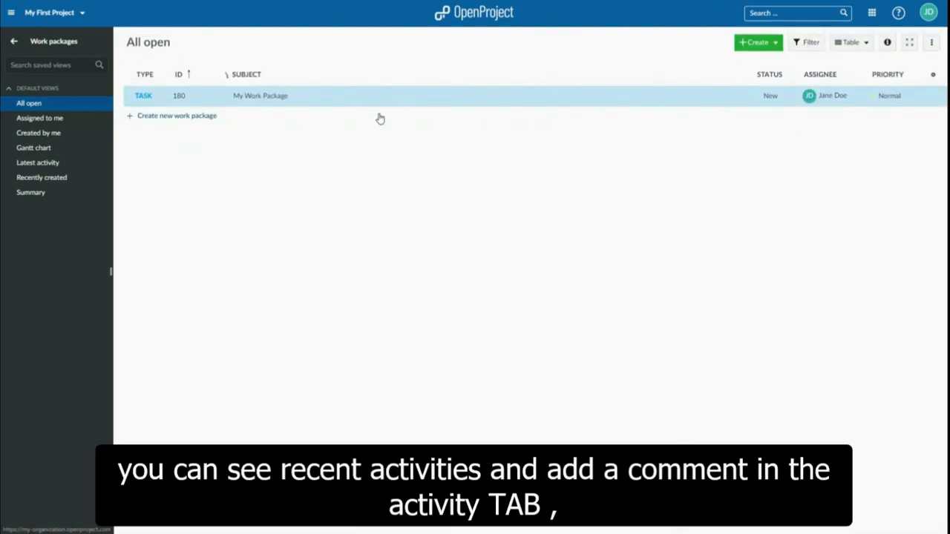
left_click(889, 43)
left_click(768, 81)
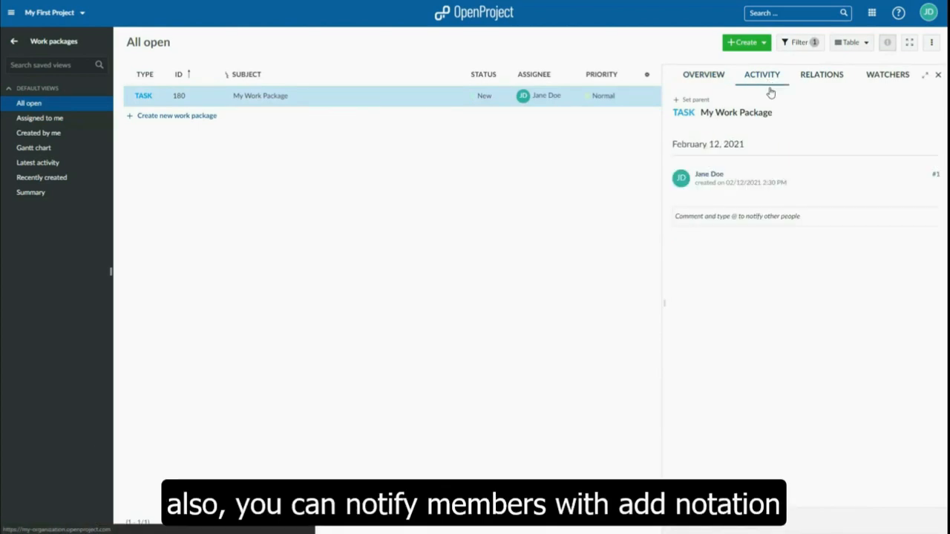
left_click(749, 219)
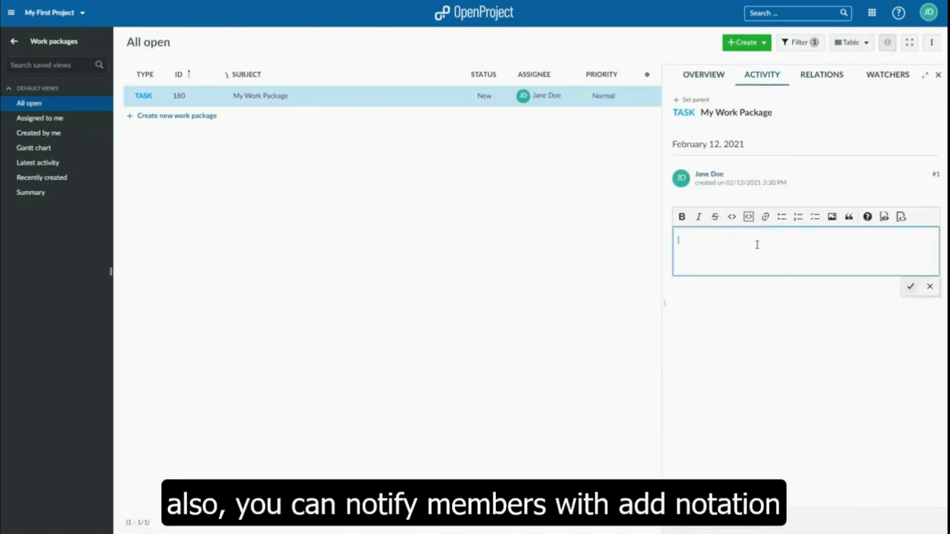
type("@Tin")
left_click(756, 254)
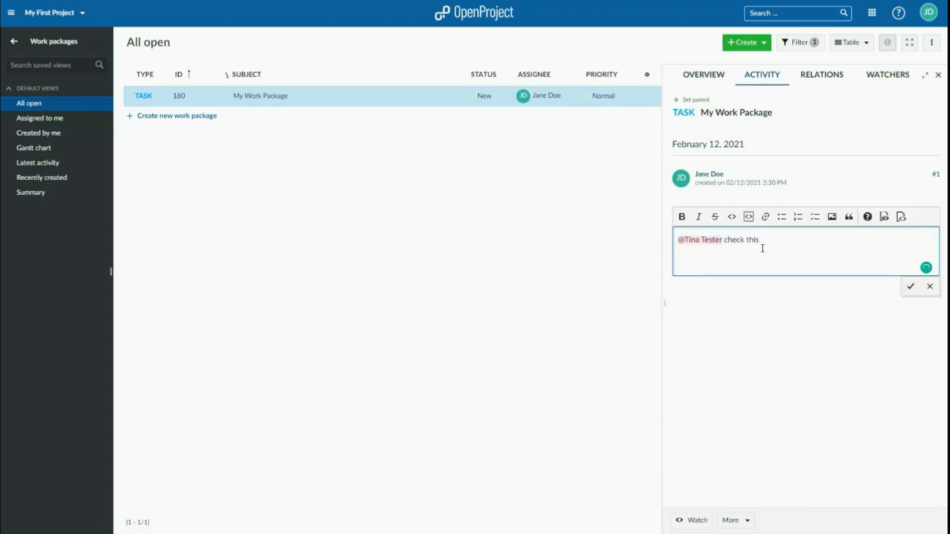
left_click(910, 286)
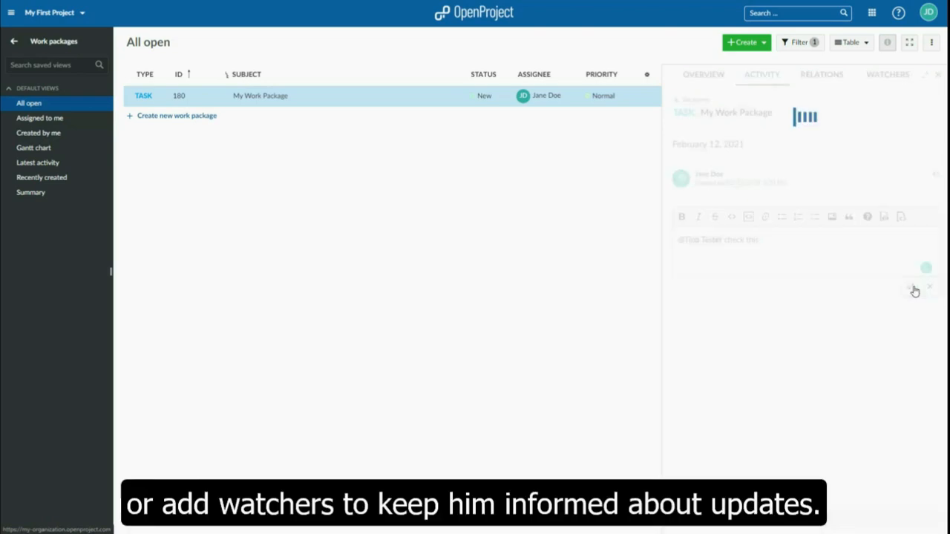
Add a team member as a watcher of My Work Package
left_click(895, 78)
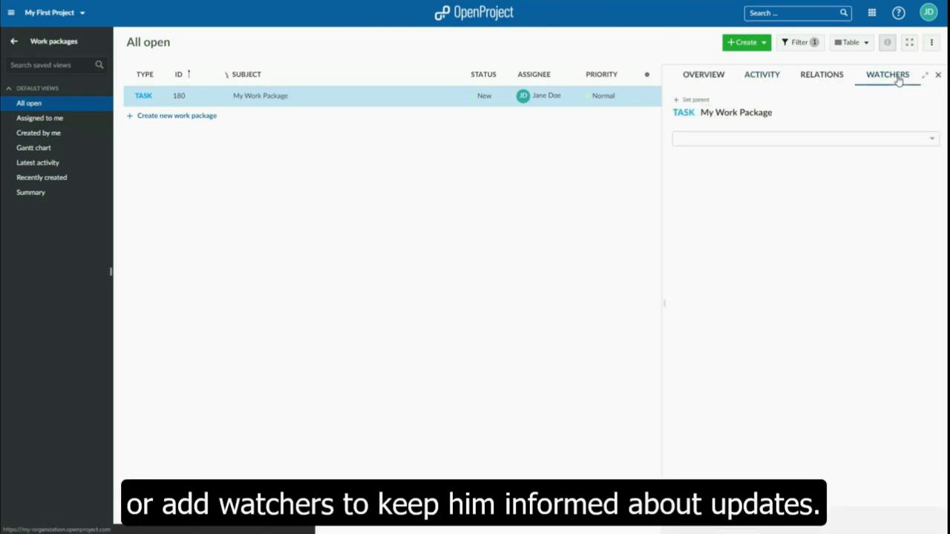
left_click(864, 147)
left_click(777, 157)
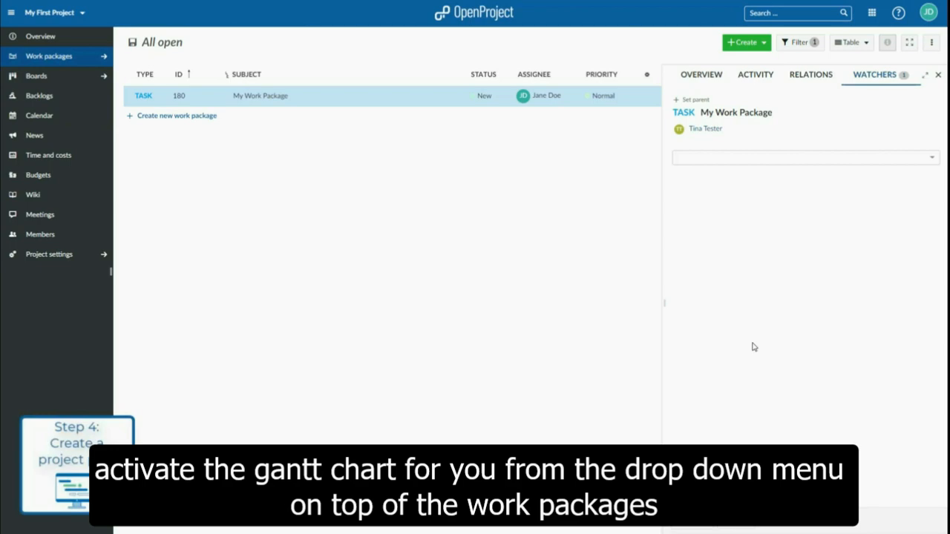
Switch the work package list to the Gantt view and close the task's details
left_click(862, 45)
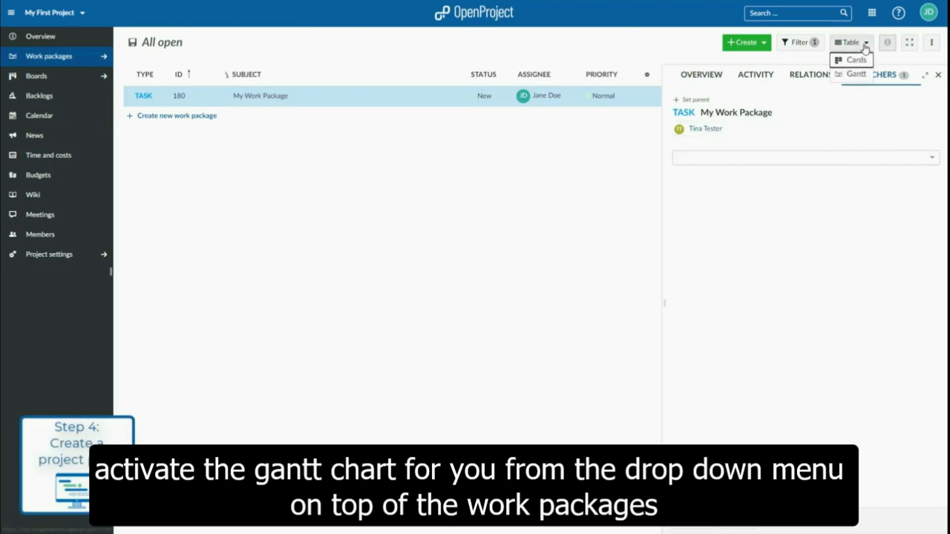
left_click(856, 75)
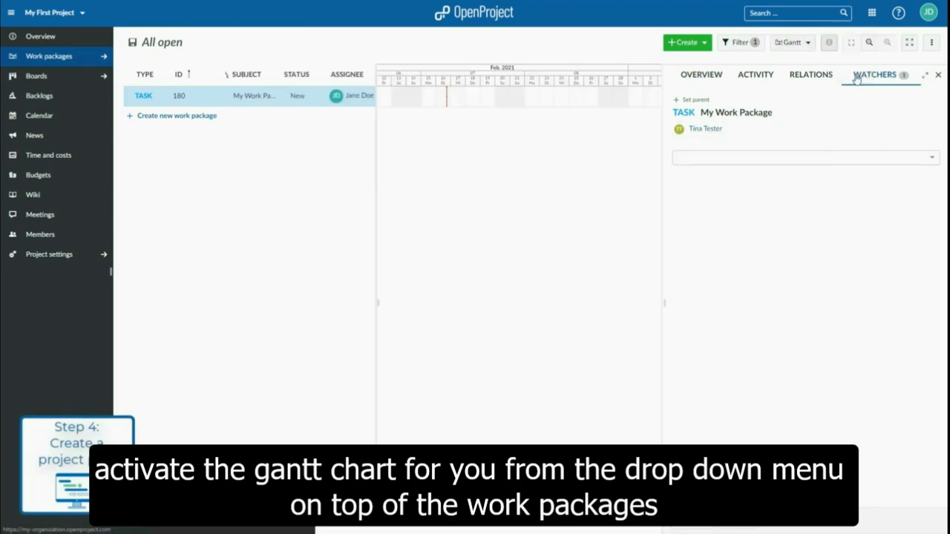
left_click(828, 42)
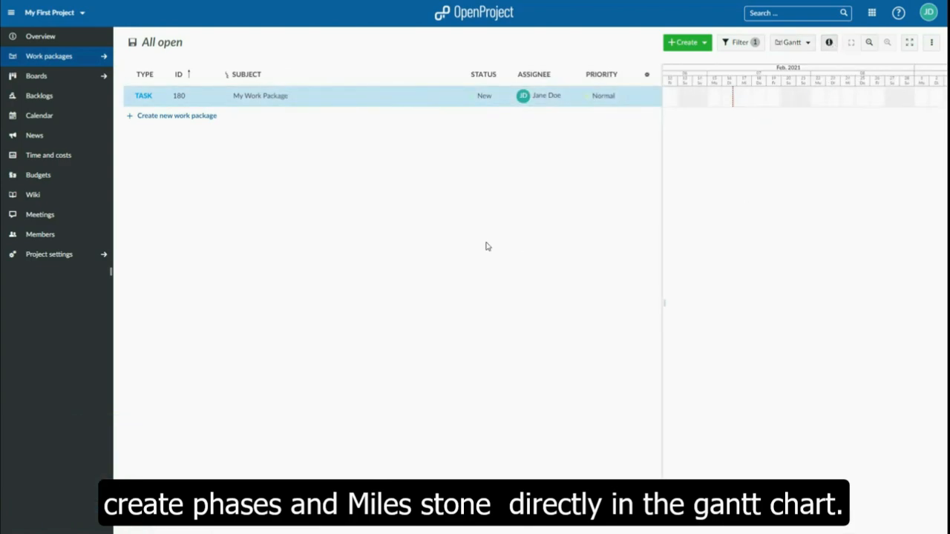
Create a work package of type Phase named "My Phase" directly in the list
left_click(200, 117)
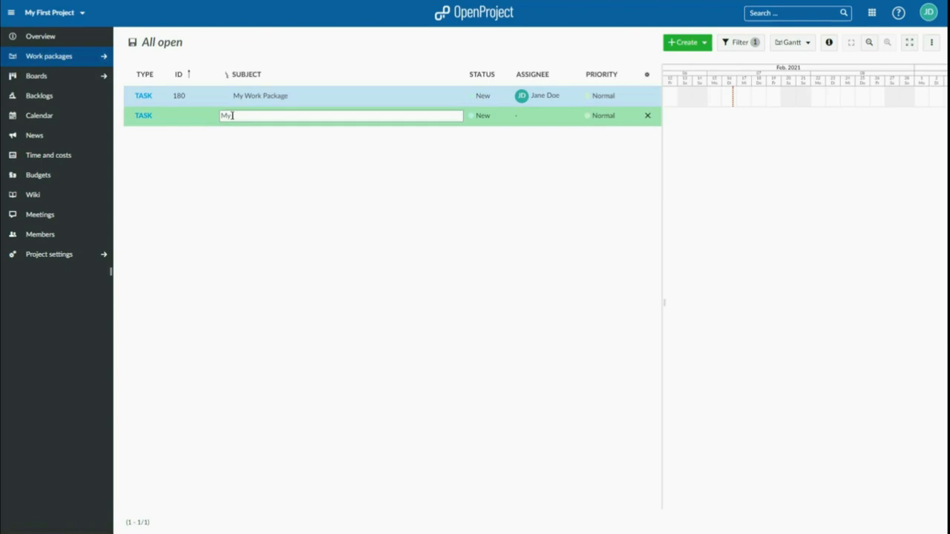
left_click(160, 111)
left_click(161, 154)
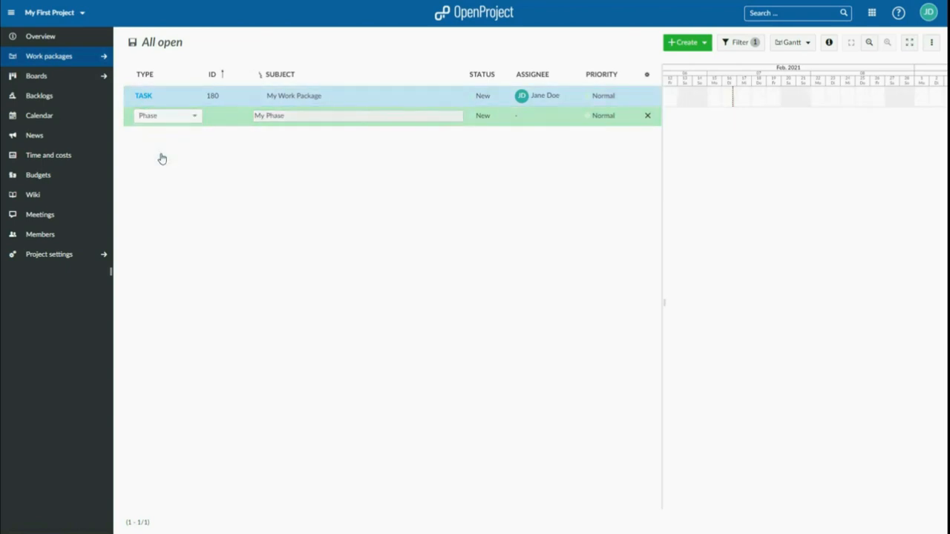
key("Return")
Create a work package of type Milestone named "My Milestone" below My Phase
left_click(173, 137)
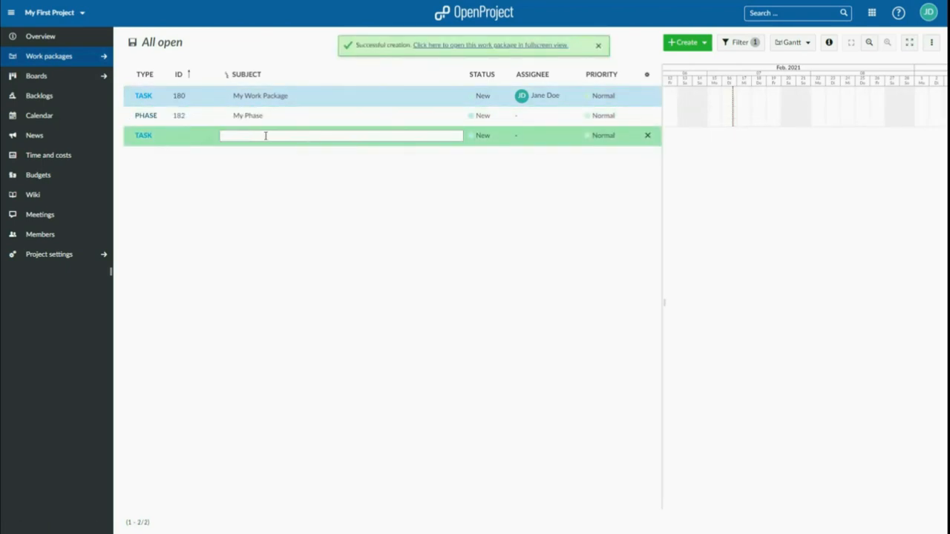
type("My Milestone")
left_click(143, 135)
left_click(159, 187)
key("Return")
Schedule My Work Package for February 17–18, 2021, My Phase for February 17–19, and My Milestone on February 19 in the Gantt chart
left_click(743, 97)
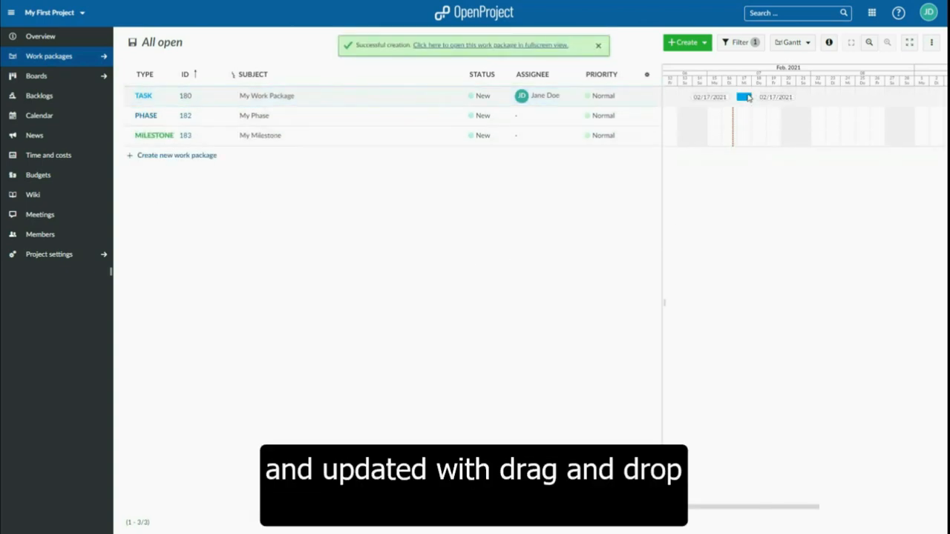
left_click_drag(738, 116, 773, 117)
left_click(772, 137)
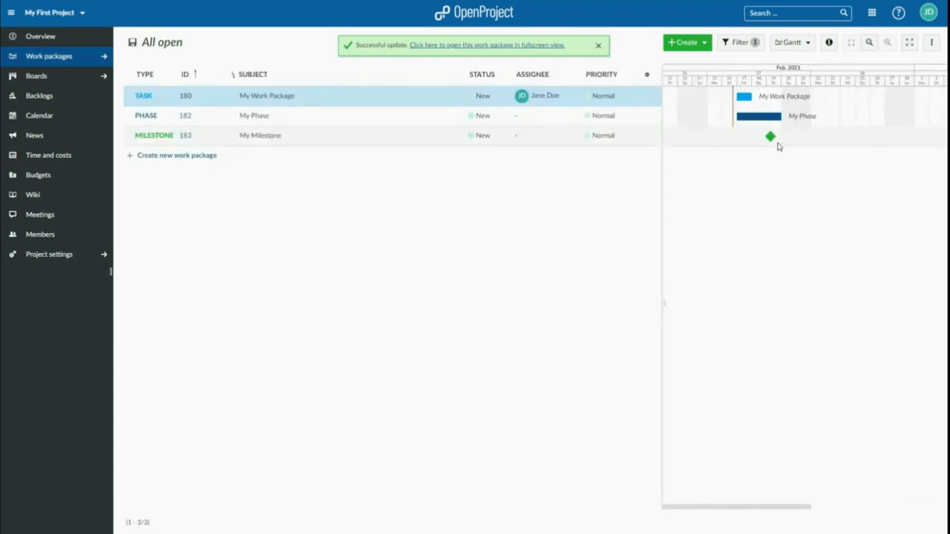
left_click_drag(751, 96, 765, 96)
Add My Milestone as a follower of My Work Package in the Gantt chart
right_click(751, 97)
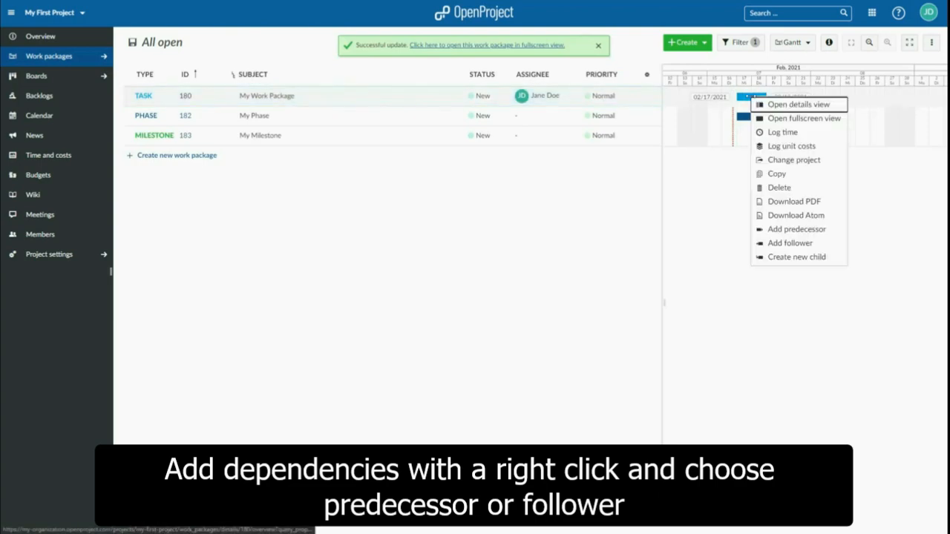
left_click(783, 243)
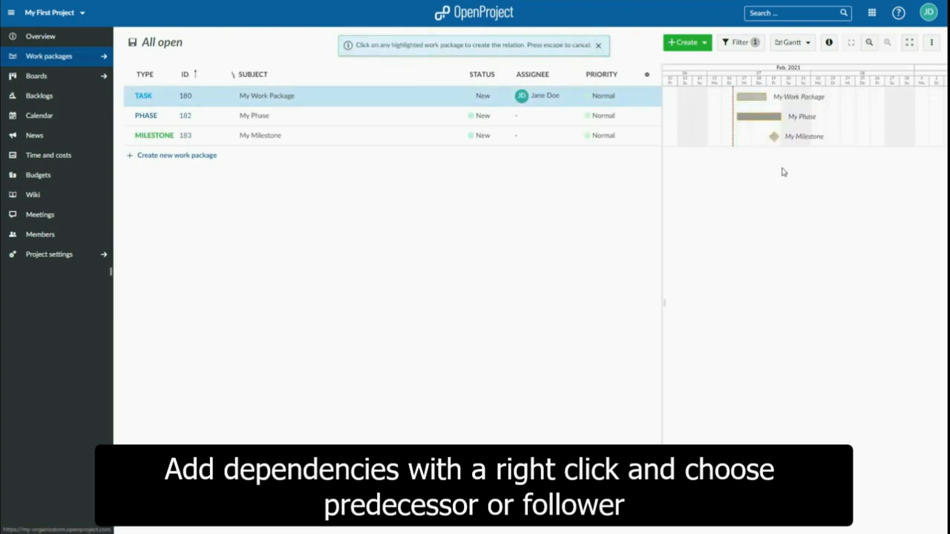
left_click(774, 136)
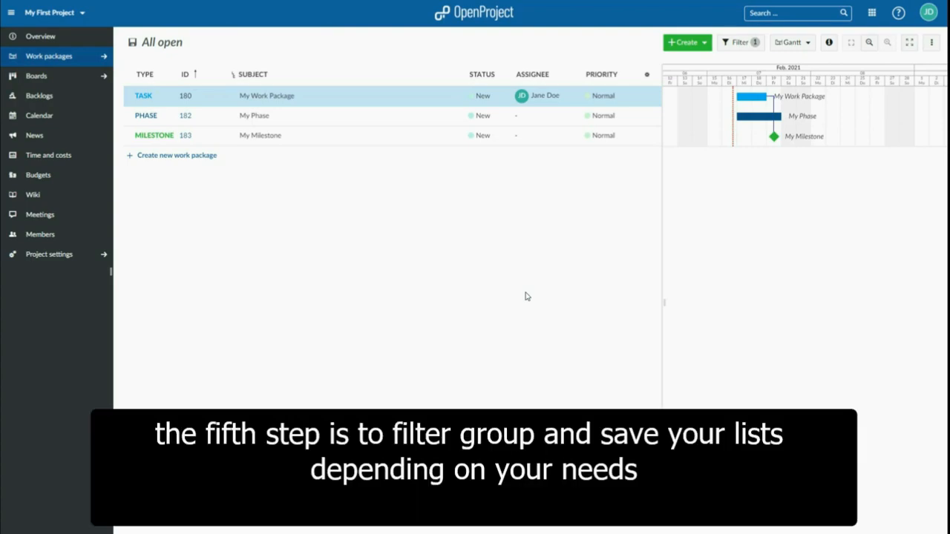
Filter the open work packages by assignee, limiting the list to those assigned to me
left_click(745, 44)
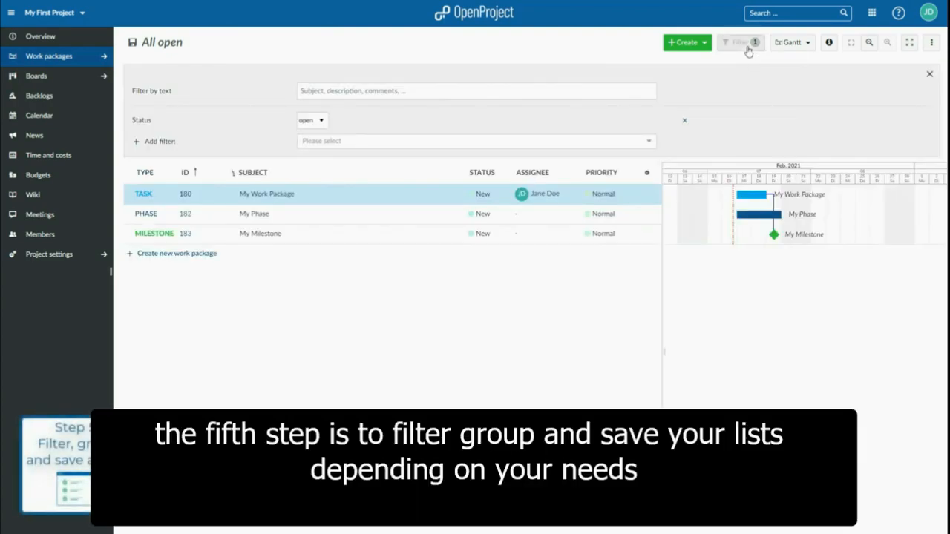
left_click(374, 142)
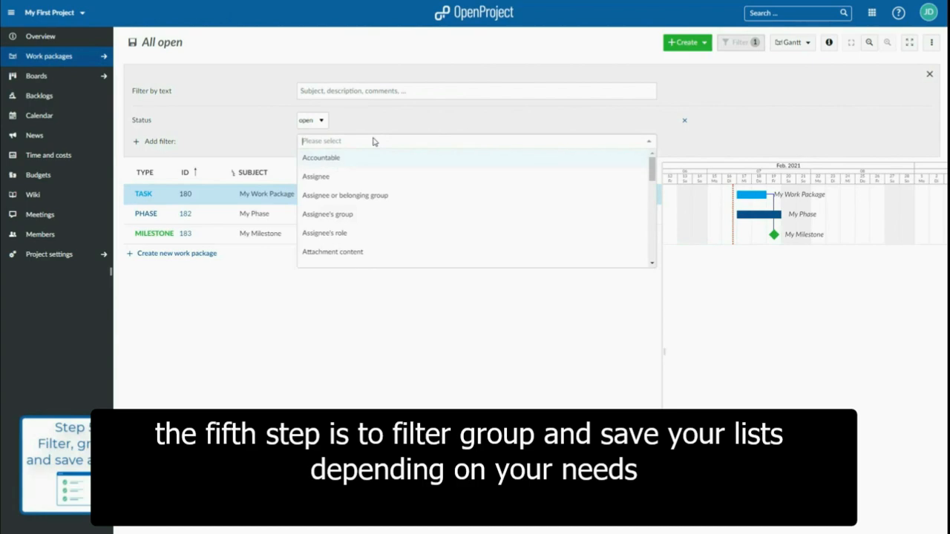
left_click(354, 175)
left_click(653, 143)
left_click(558, 160)
left_click(759, 143)
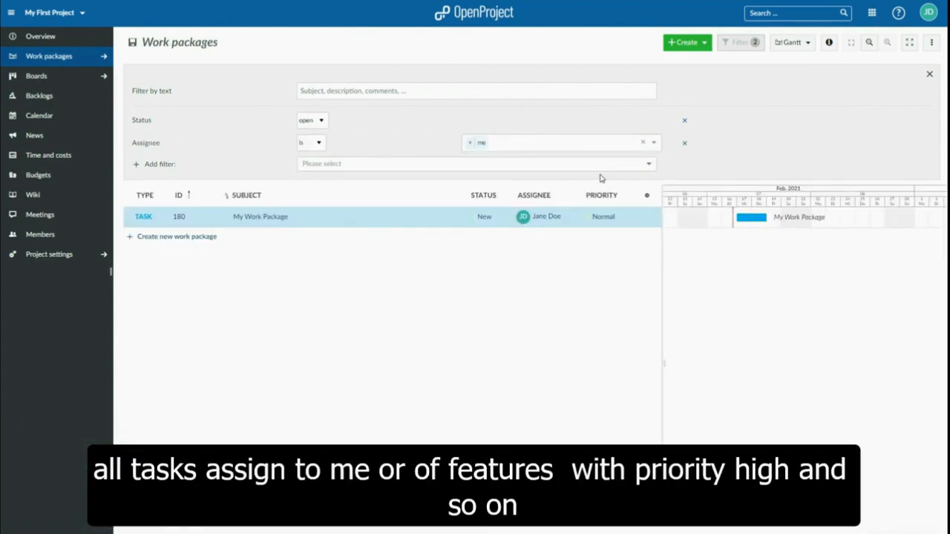
Add a Type filter to the work package list and set it to Task
left_click(391, 166)
scroll(386, 252, "down", 10)
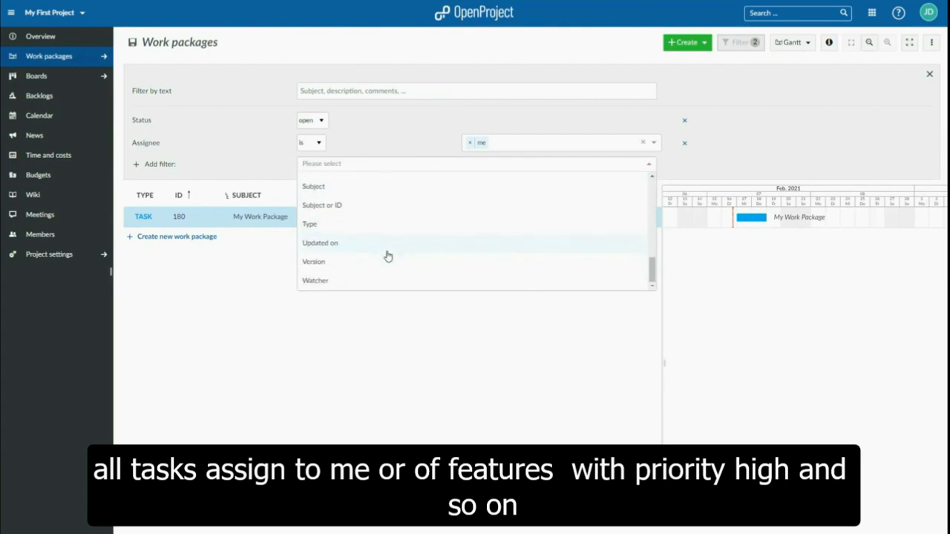
left_click(388, 227)
left_click(655, 165)
left_click(602, 181)
left_click(545, 390)
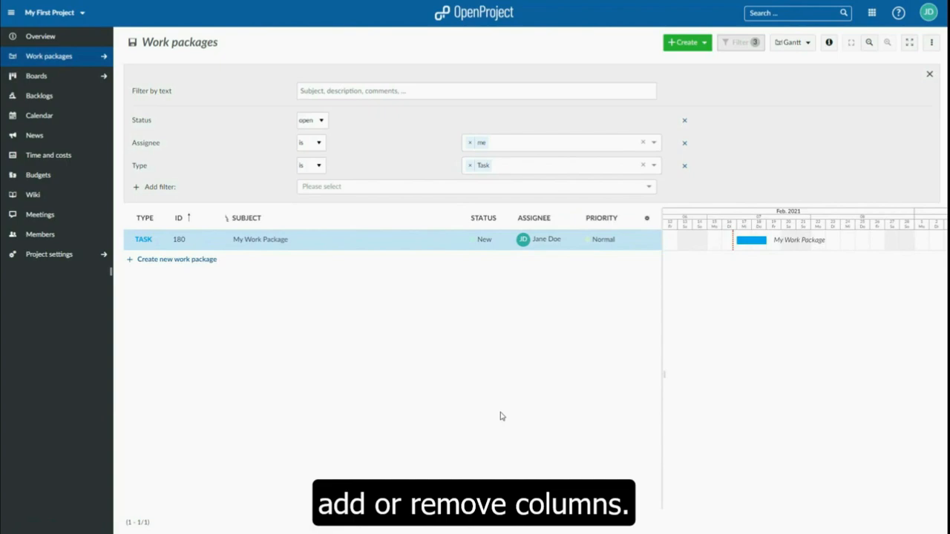
Switch the filtered list from Gantt to table display and save it as a public view named "My View"
left_click(794, 43)
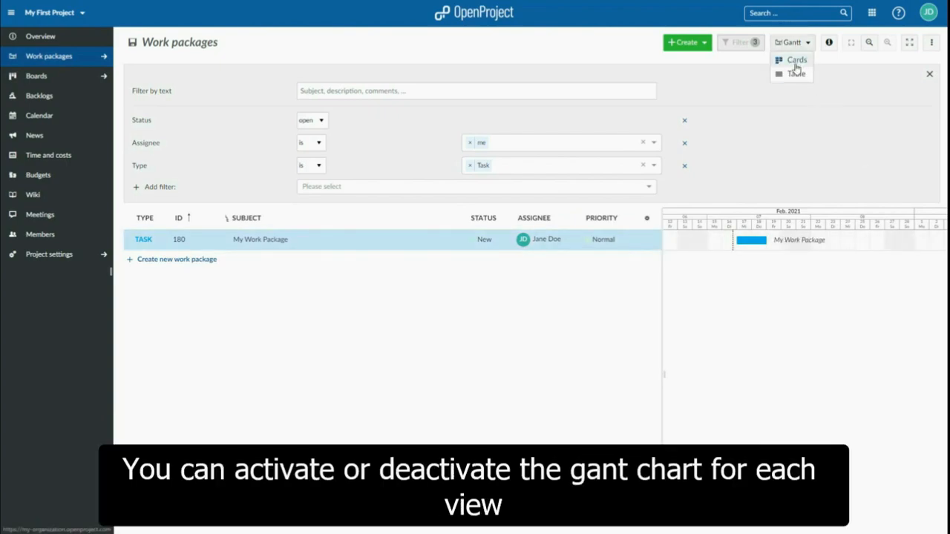
left_click(796, 75)
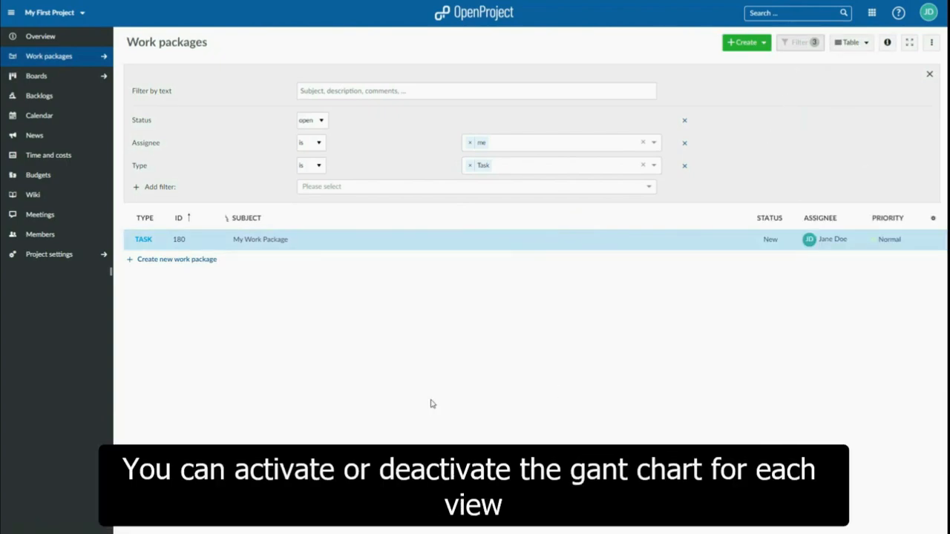
left_click(932, 43)
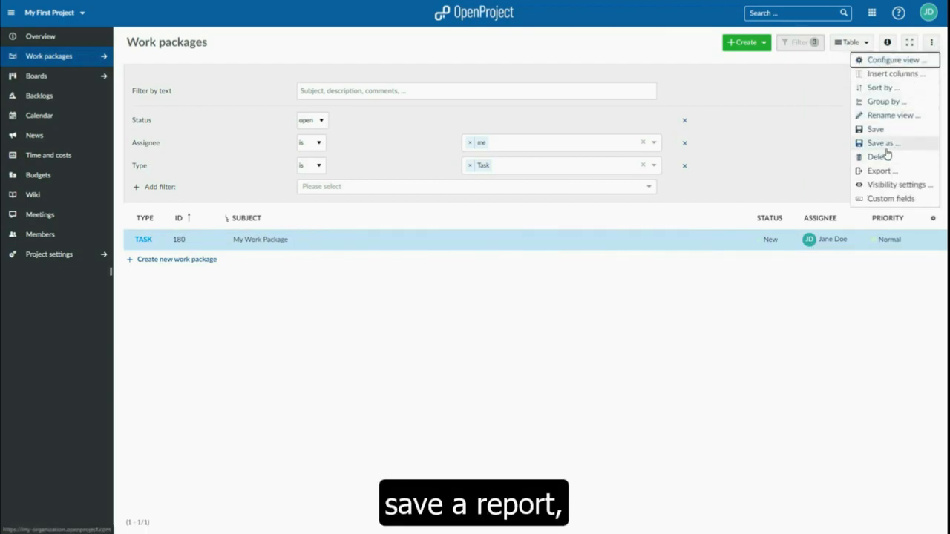
left_click(885, 146)
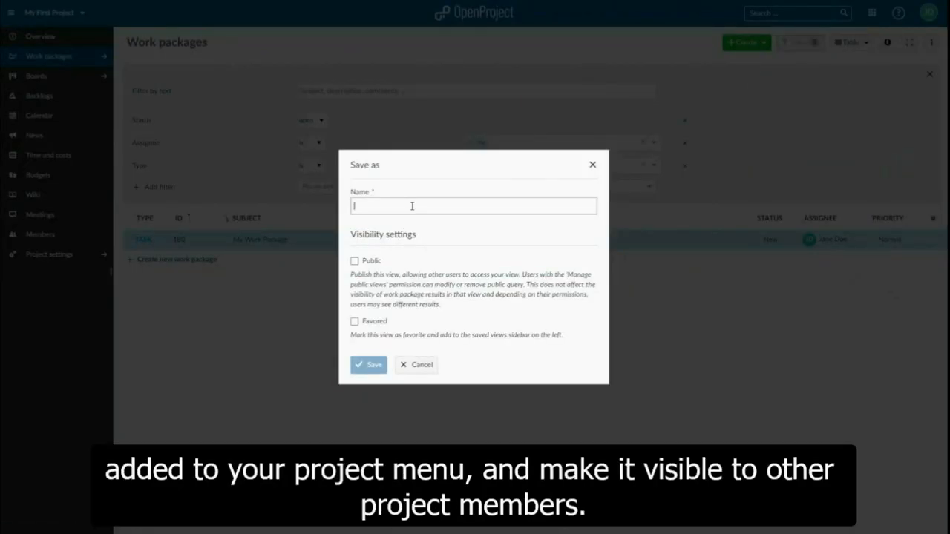
type("My View")
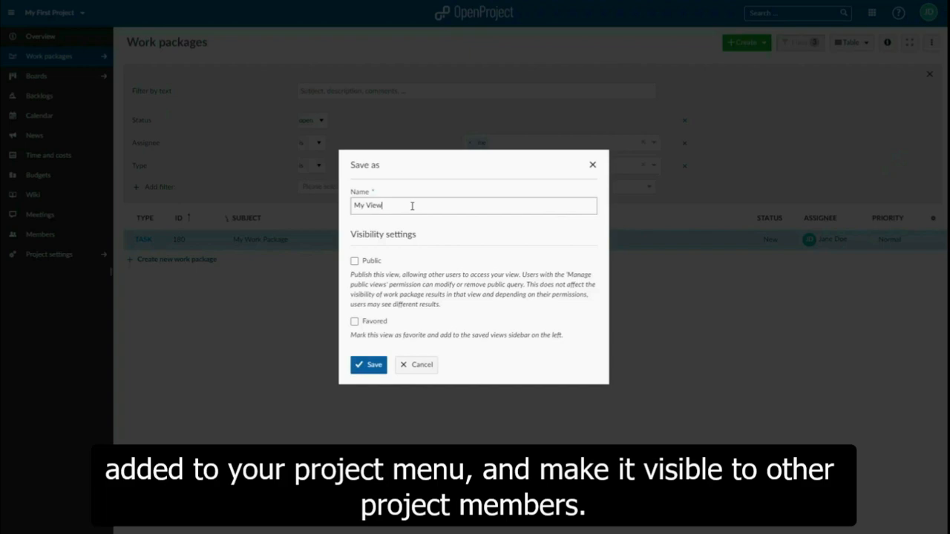
left_click(354, 261)
left_click(369, 365)
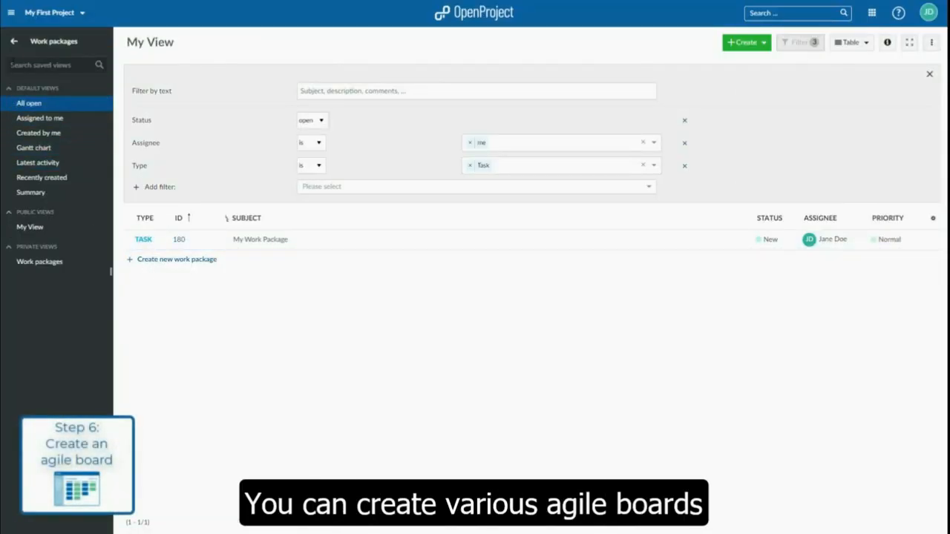
Create a new board of type Status in the project's Boards module
left_click(13, 43)
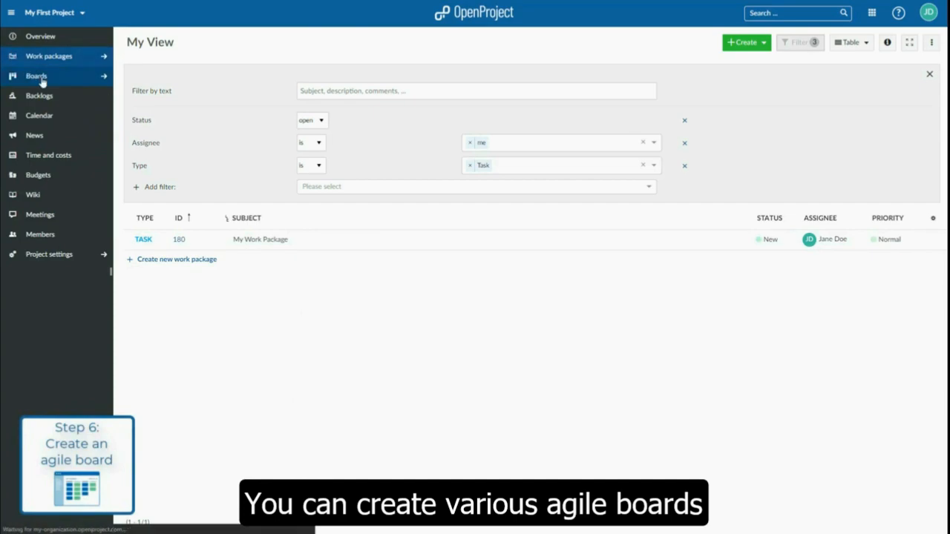
left_click(41, 80)
left_click(922, 41)
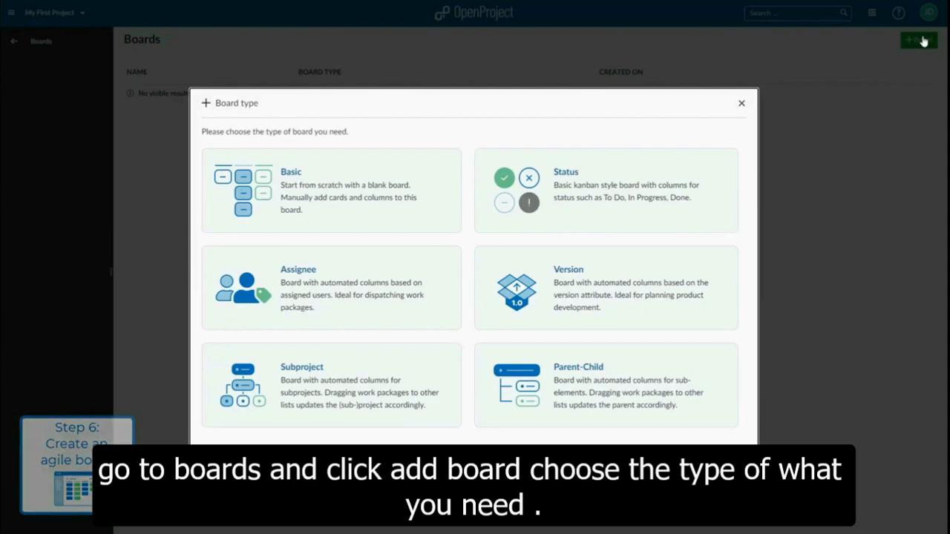
left_click(609, 211)
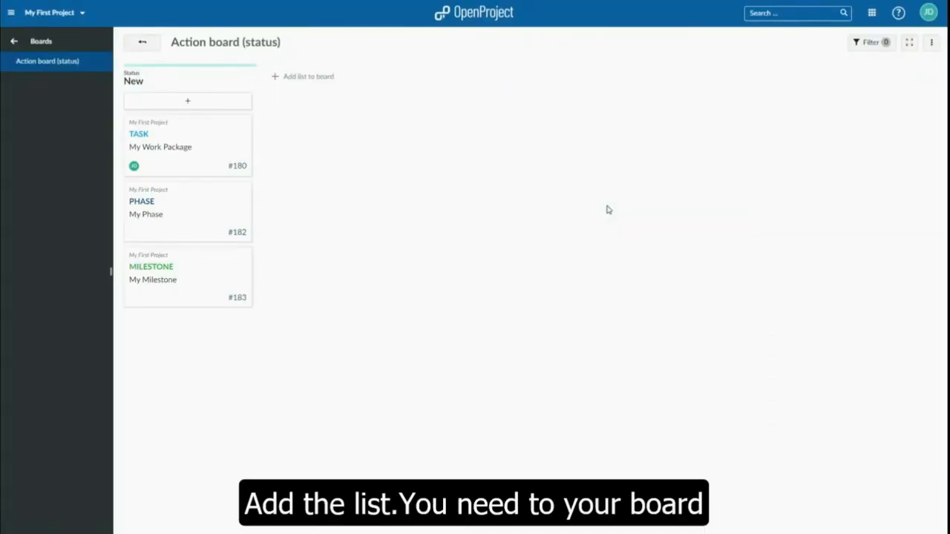
Add a list for the status "In progress" to the status board
left_click(306, 77)
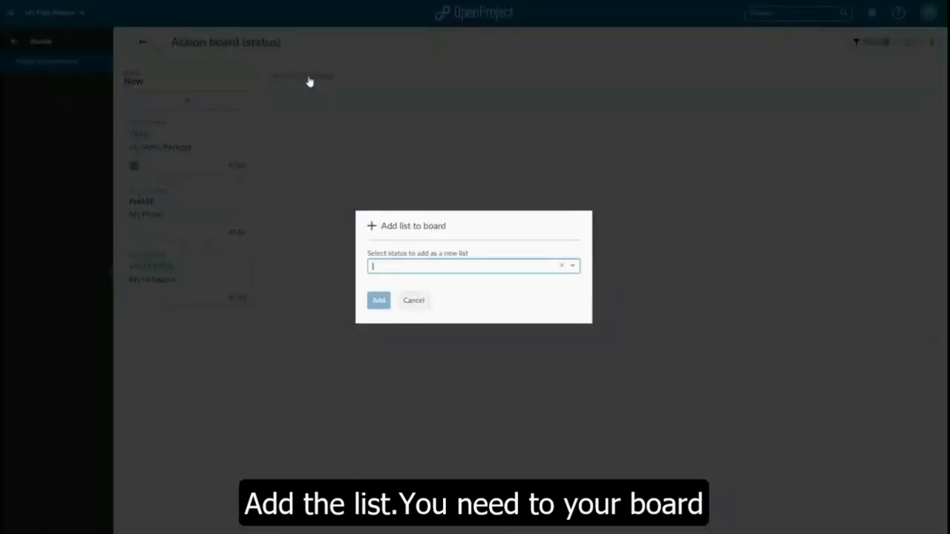
left_click(573, 269)
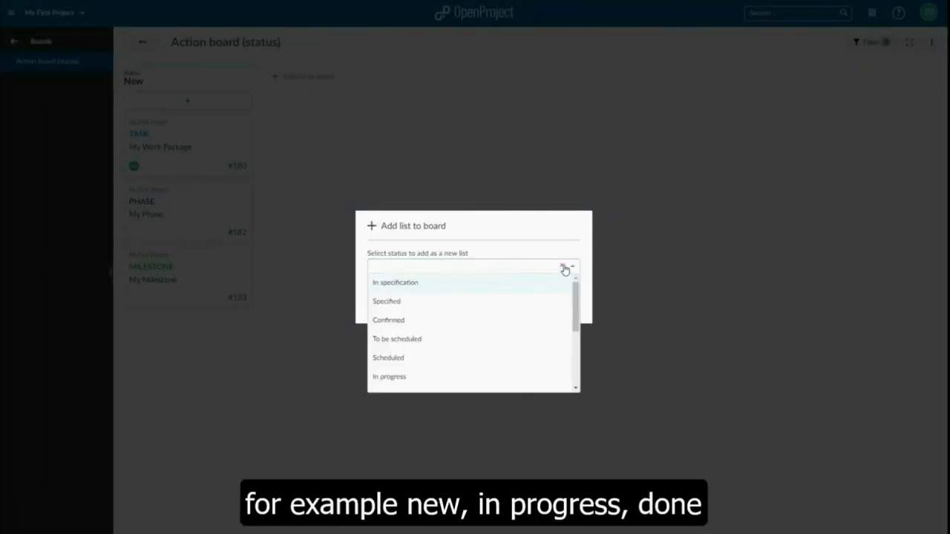
left_click(391, 377)
left_click(379, 301)
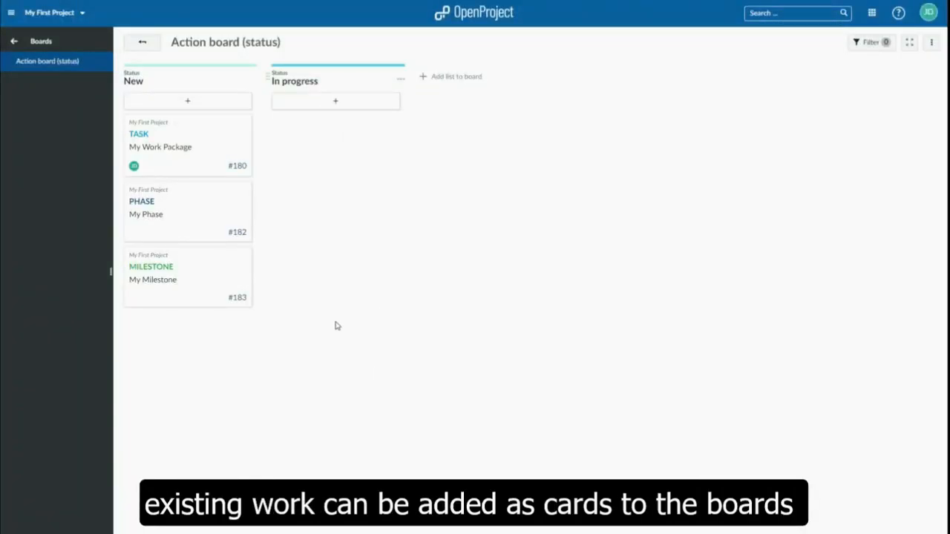
Move the My Work Package card from New to the In progress list and open its details
left_click_drag(193, 156, 346, 153)
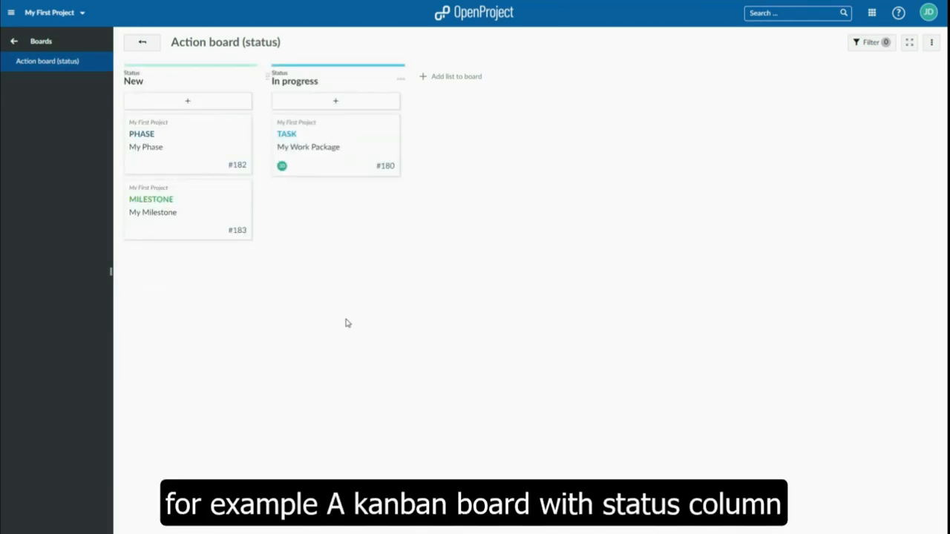
left_click(394, 122)
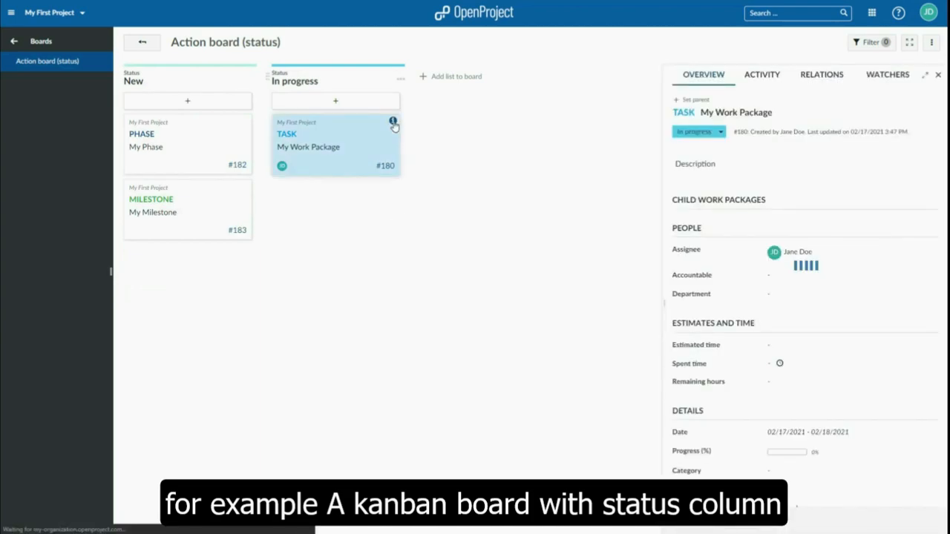